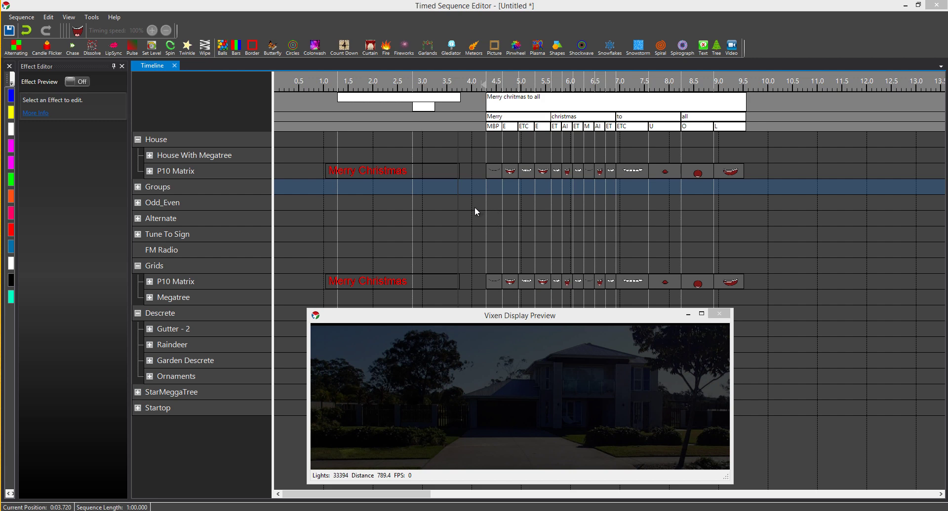
Turn on Effect Preview for the Merry Christmas text effect on the P10 Matrix and adjust its Vertical Offset curve
click(386, 171)
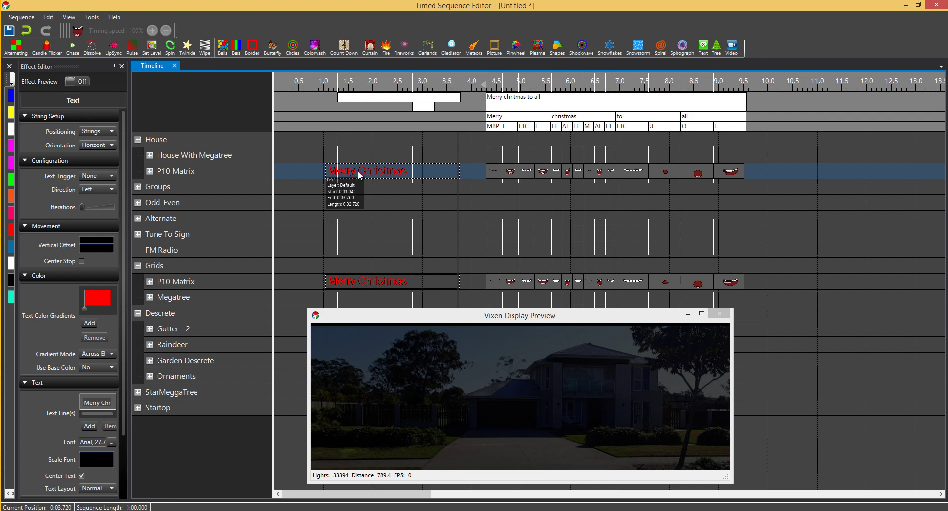
click(72, 82)
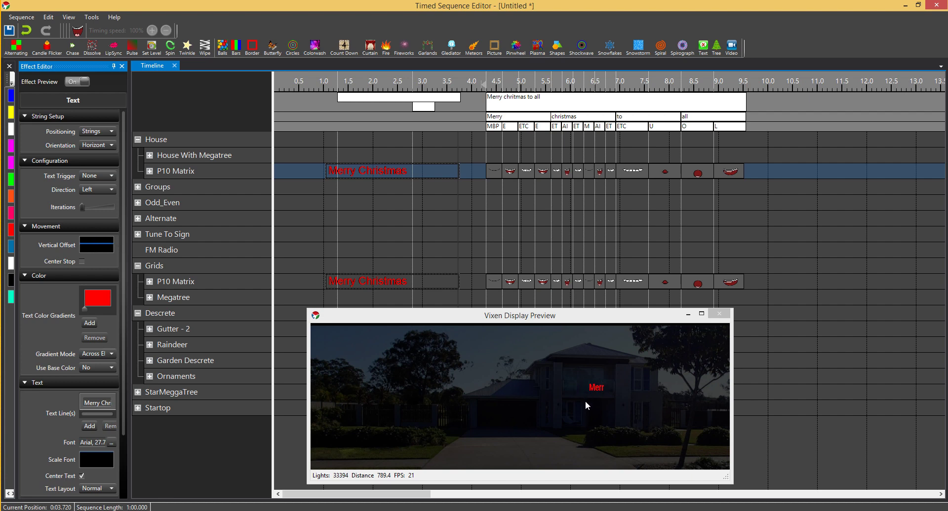
click(94, 244)
drag(98, 258, 104, 259)
mouse_move(101, 248)
drag(101, 256, 94, 259)
mouse_move(85, 252)
Delete the Merry Christmas text effect from the P10 Matrix and flatten the LipSync effect's YOffsetCurve
key(Delete)
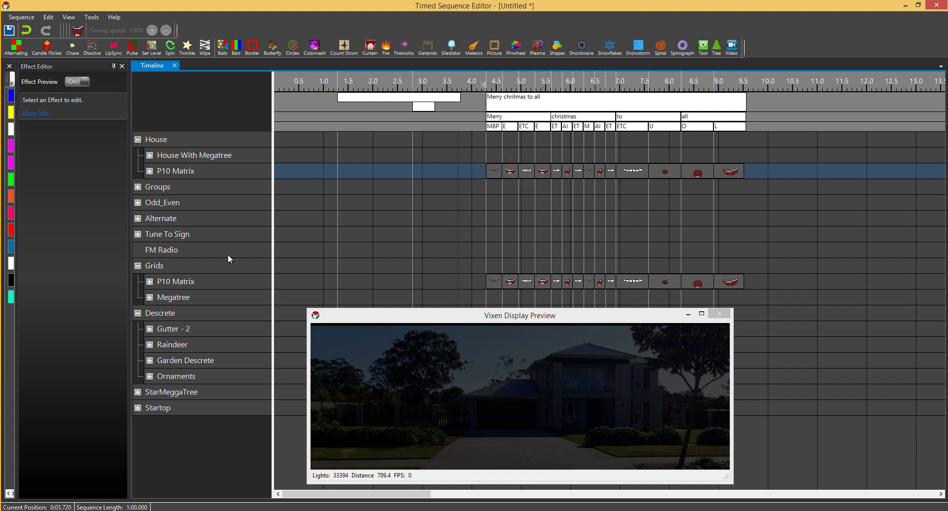
click(526, 170)
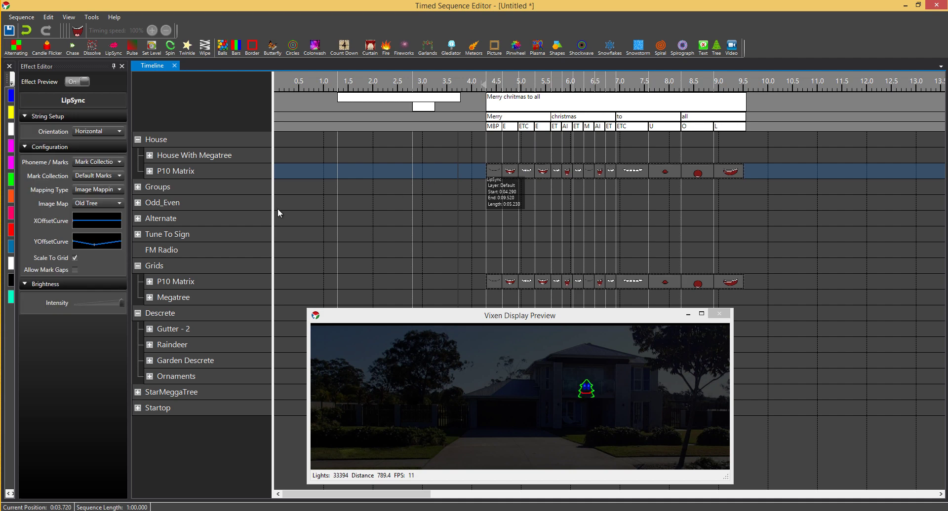
click(93, 243)
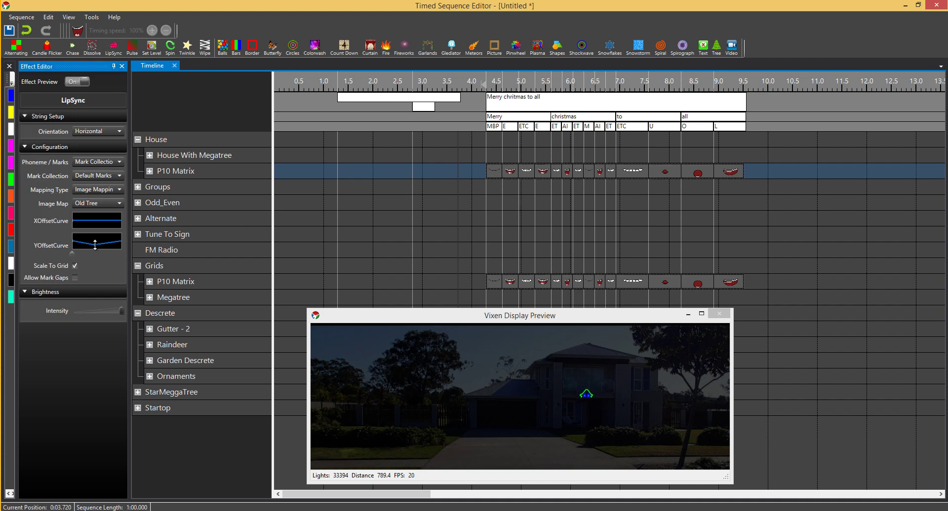
drag(88, 256, 95, 257)
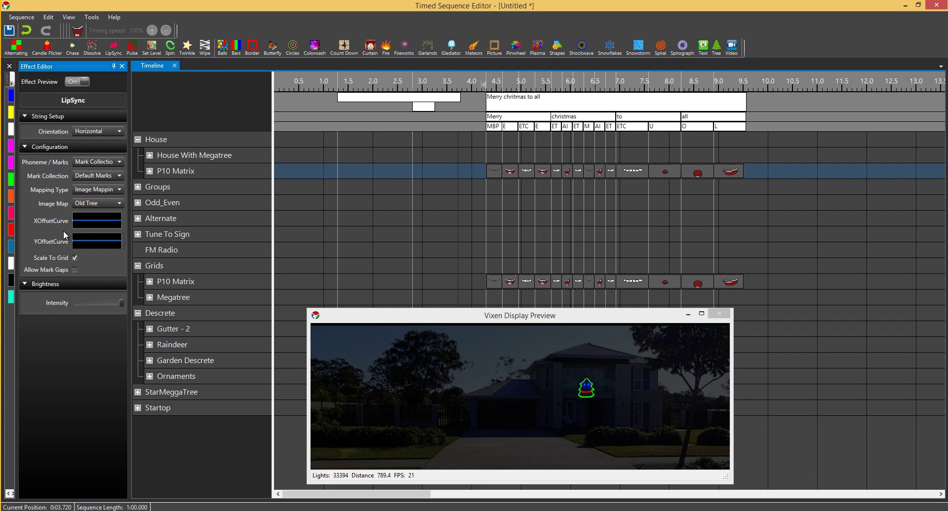
Raise the LipSync effect's flat XOffsetCurve and YOffsetCurve, with the Y offset at about 73
mouse_move(96, 223)
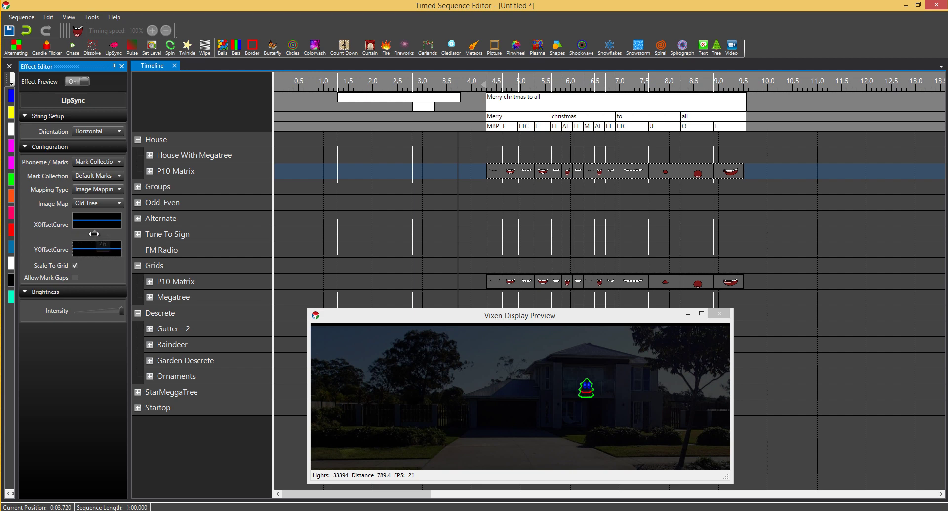
drag(94, 234, 108, 253)
mouse_move(91, 246)
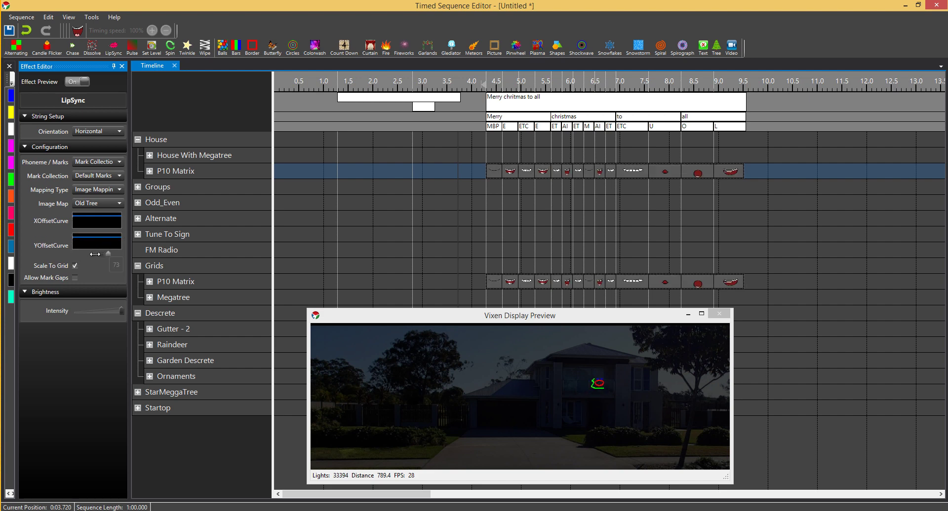
Reshape the LipSync XOffsetCurve and YOffsetCurve to slope down from start to end, and turn off Effect Preview
click(95, 254)
drag(73, 241, 73, 236)
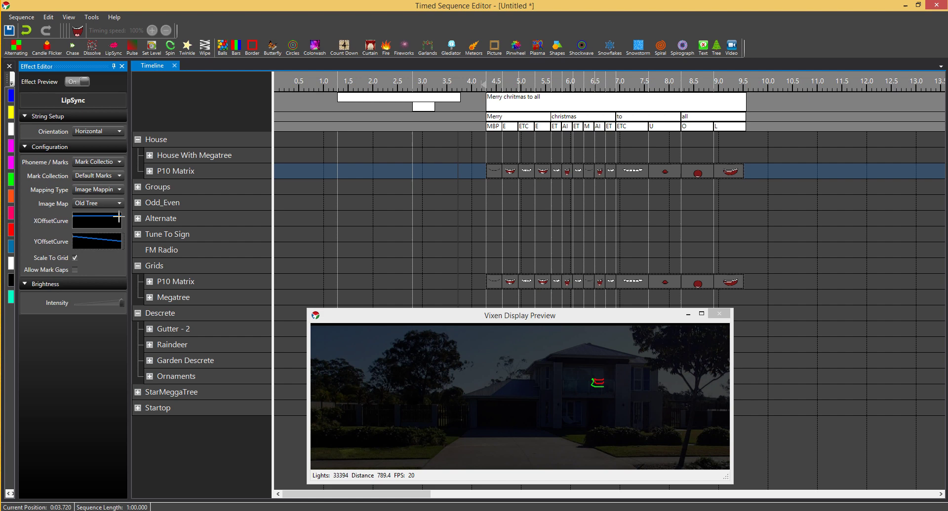
drag(119, 217, 118, 224)
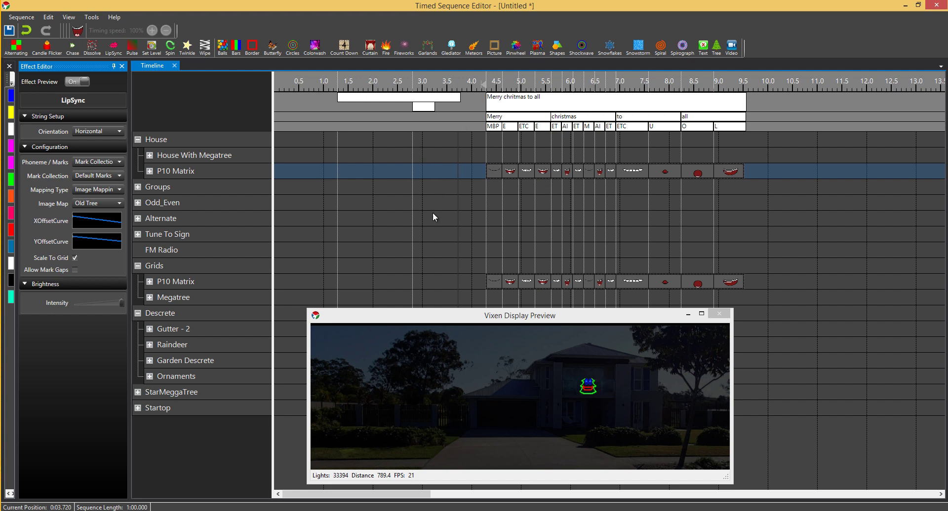
click(78, 81)
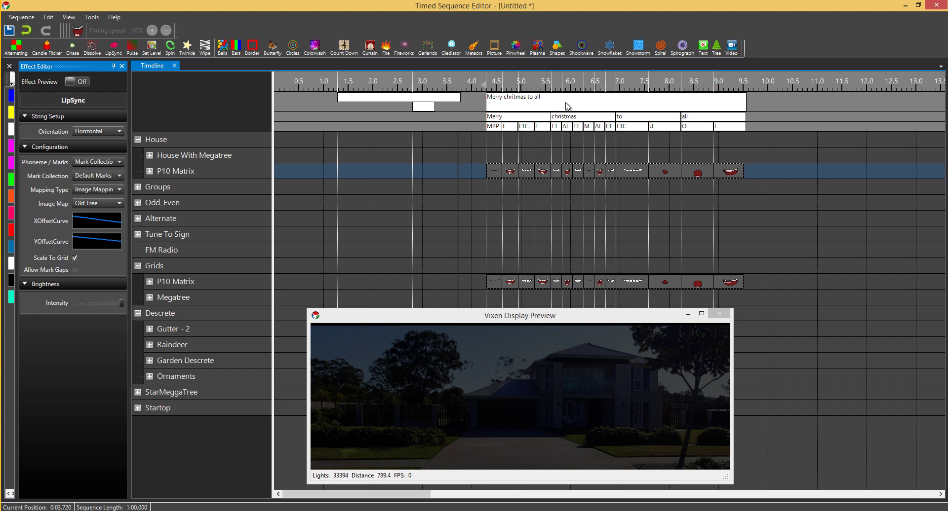
Try shortening the Merry word mark to end at about 5.3 seconds, and undo the change
click(536, 117)
drag(548, 117, 536, 118)
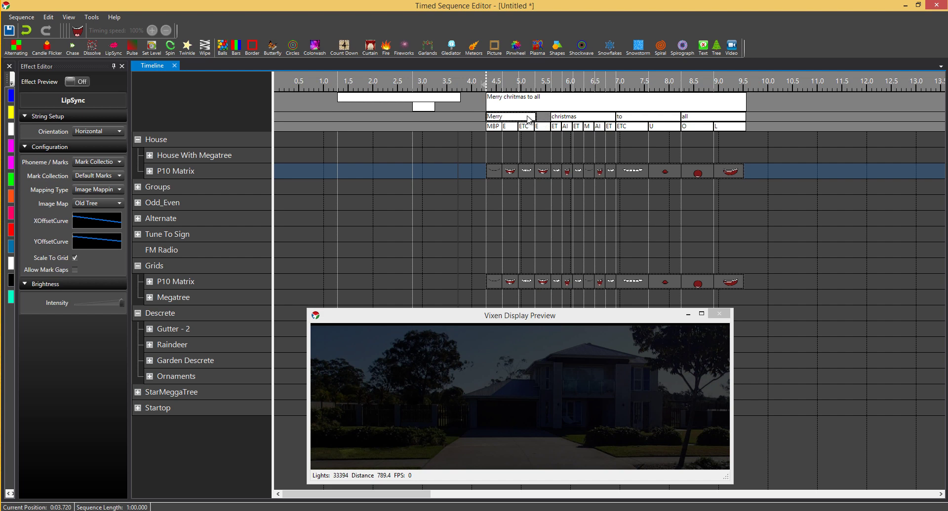
key(ctrl+z)
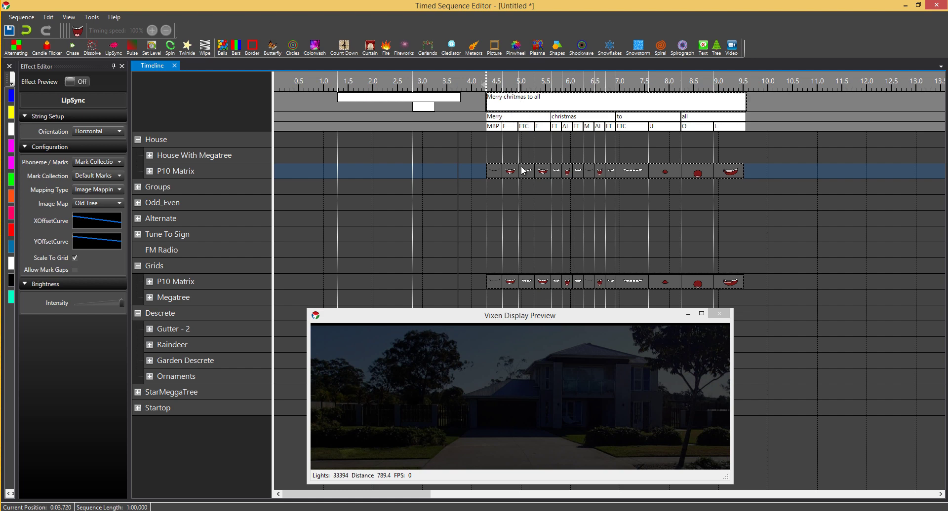
Play the LipSync animation from individual word marks, including Merry, christmas and all, and watch the display preview
key(space)
key(space)
click(578, 119)
double_click(577, 119)
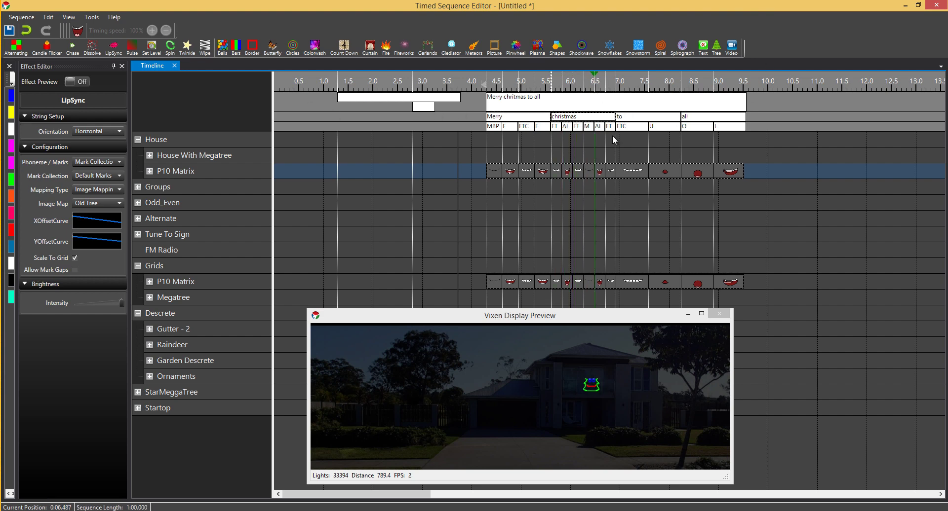
click(537, 118)
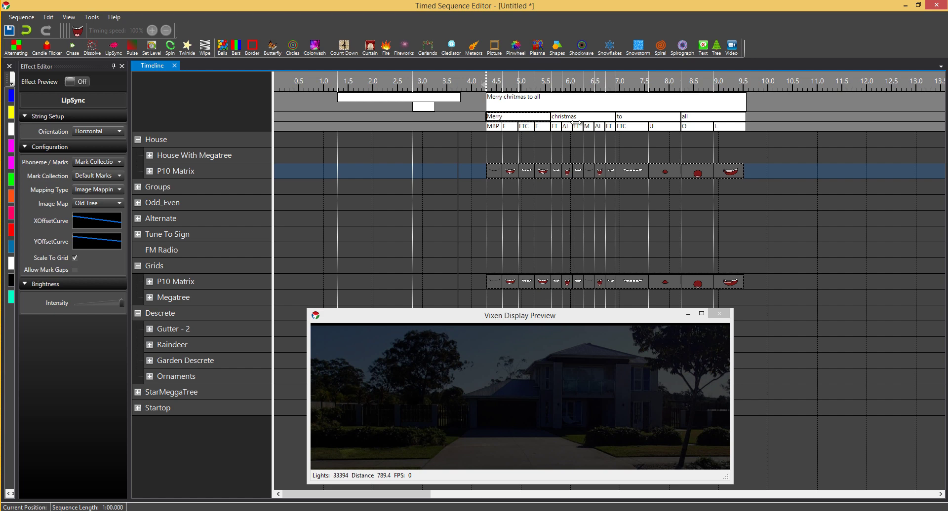
shift+click(718, 117)
click(542, 121)
key(space)
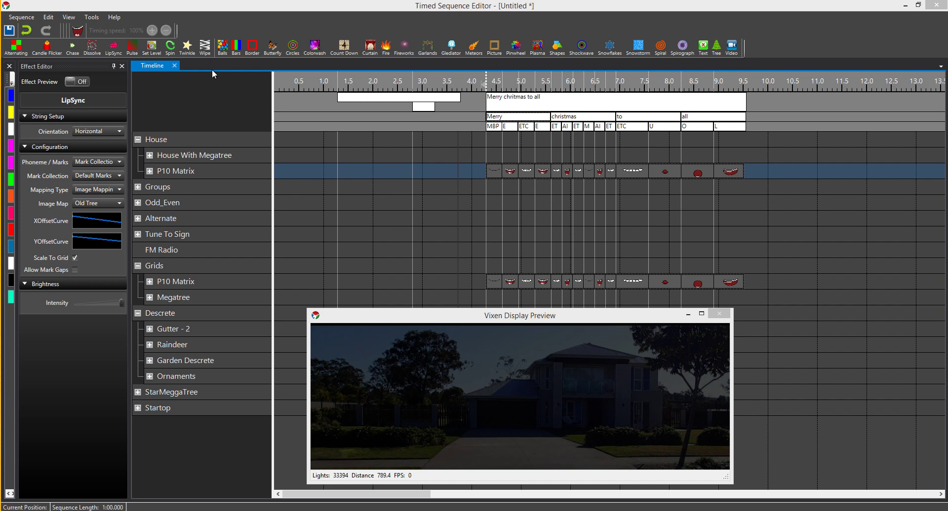
Add a Wipe effect to House With Megatree from about 1.1 to 4.6 seconds and make its color gradient white to red
drag(204, 48, 382, 159)
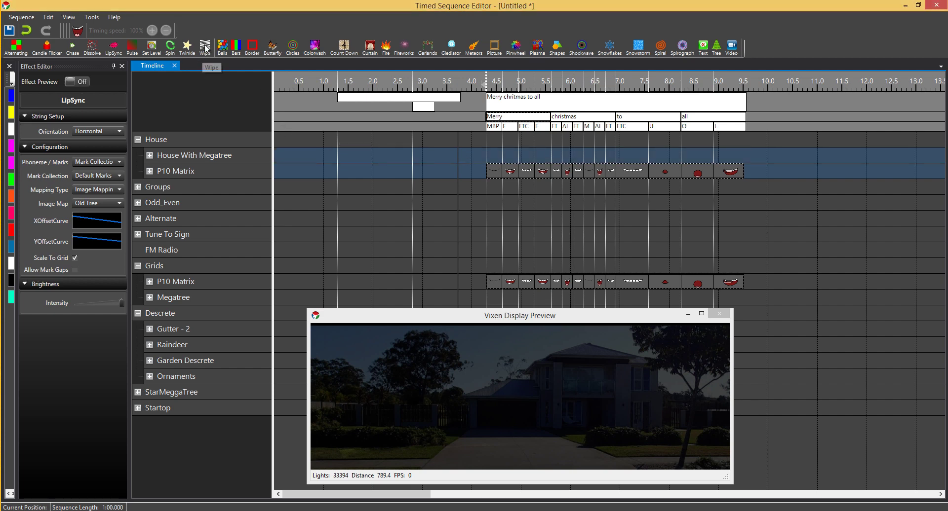
drag(403, 159, 404, 158)
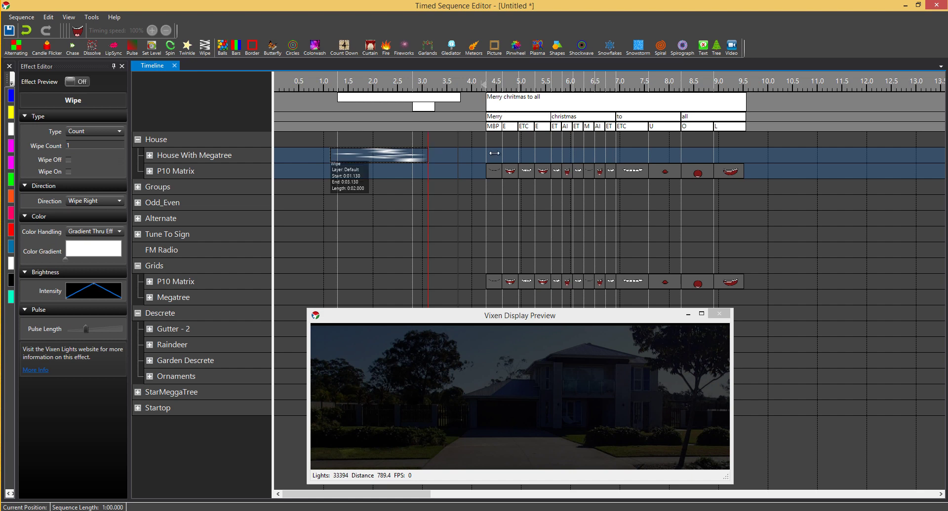
double_click(119, 259)
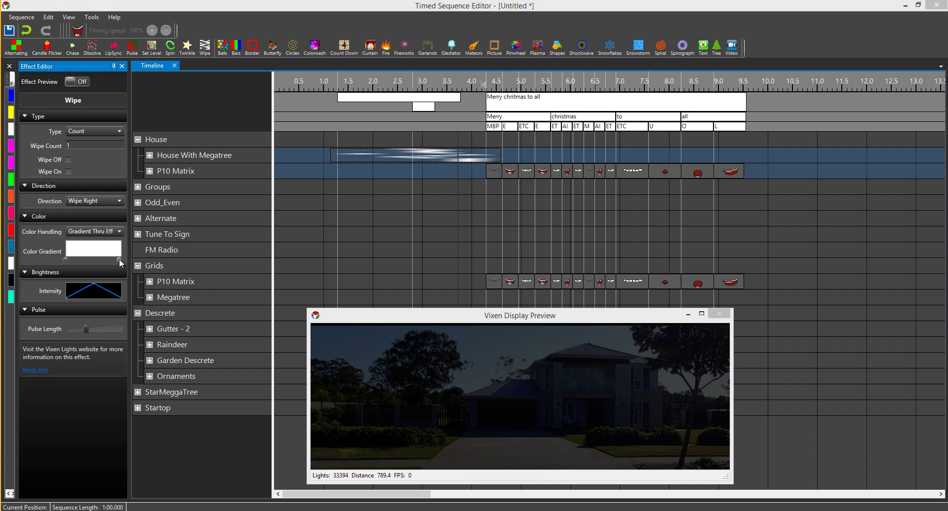
click(470, 290)
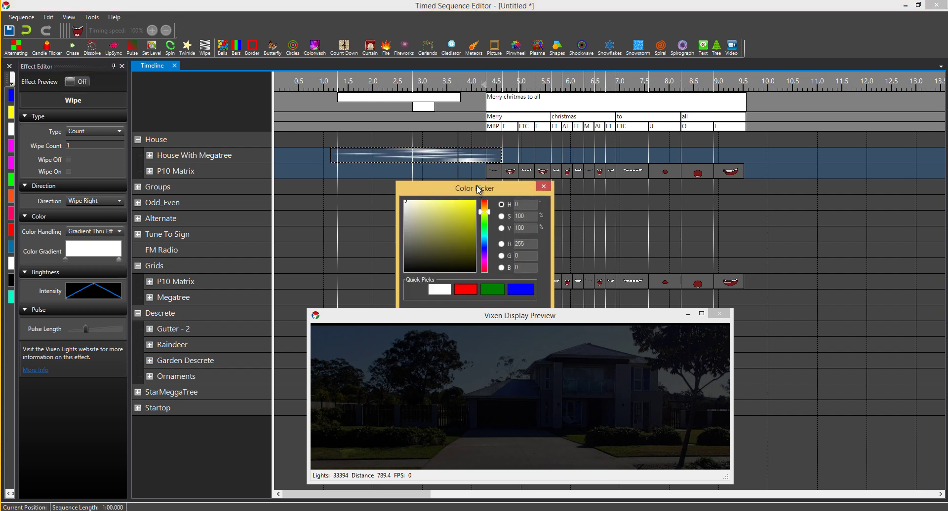
click(459, 275)
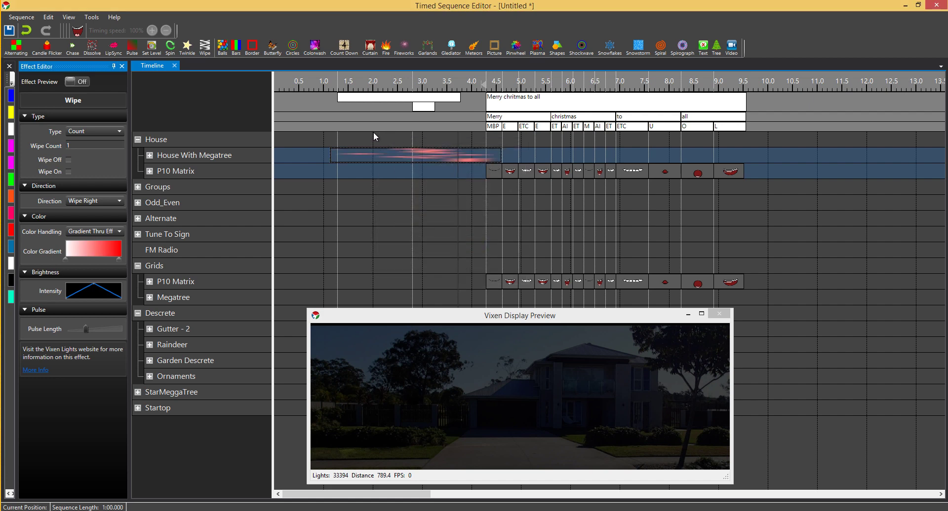
Set the Wipe's Color Handling to the Gradient Across option, playing the sequence from about 1.1 seconds to compare the effect
click(329, 87)
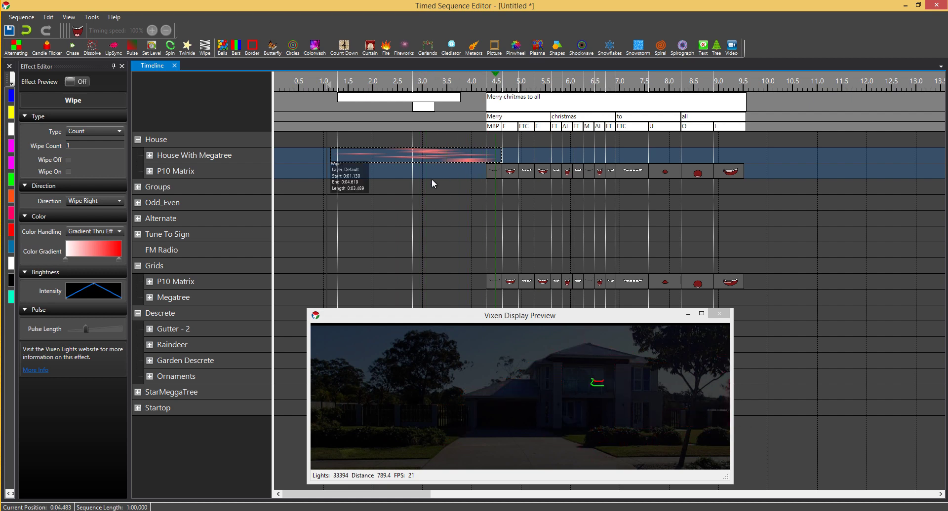
click(94, 232)
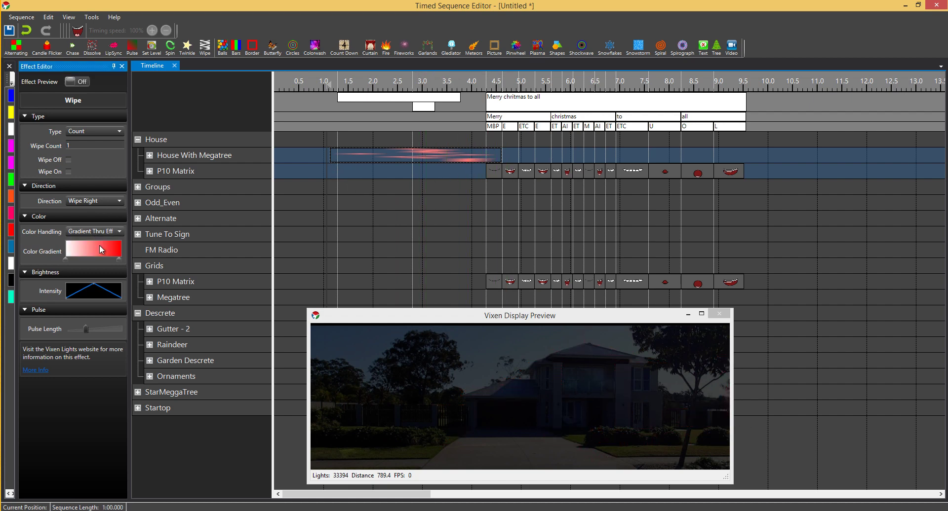
click(99, 245)
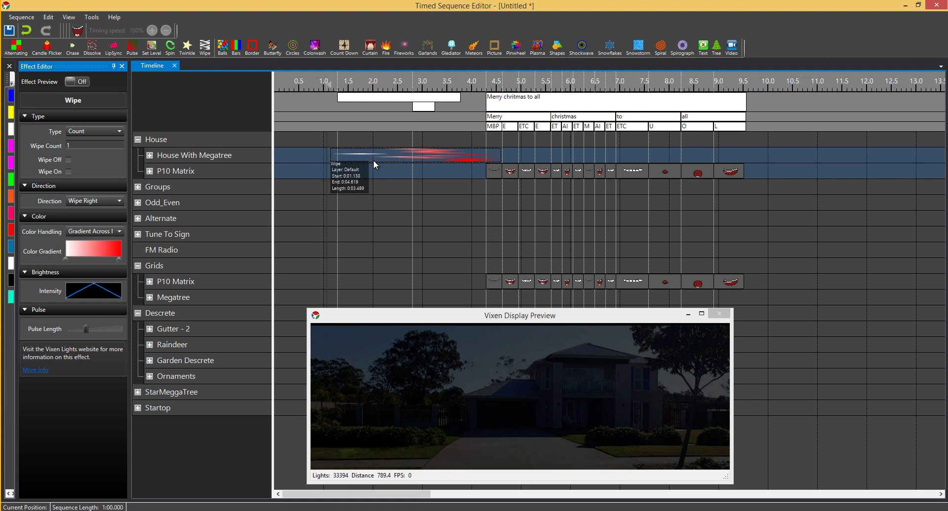
key(space)
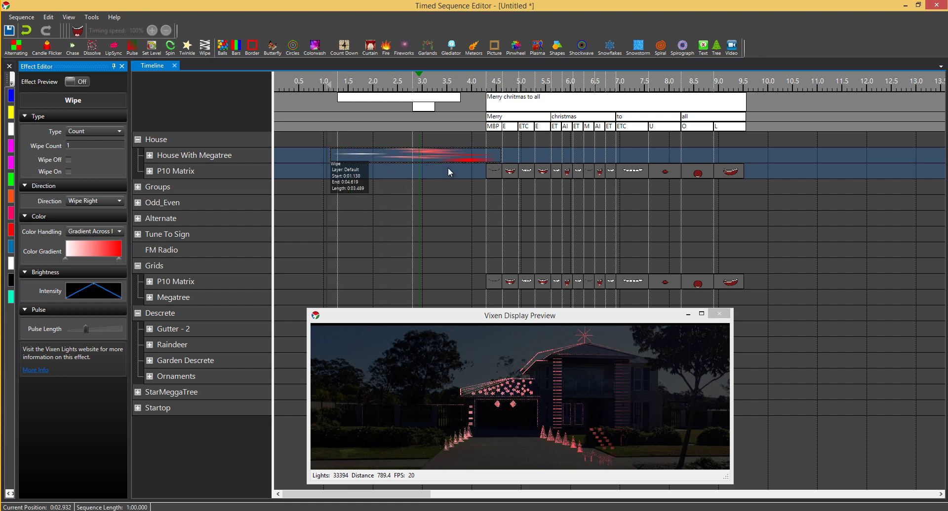
key(space)
Set the Wipe Count to 4 and play the sequence from about 1 second to preview the repeated wipes
click(63, 147)
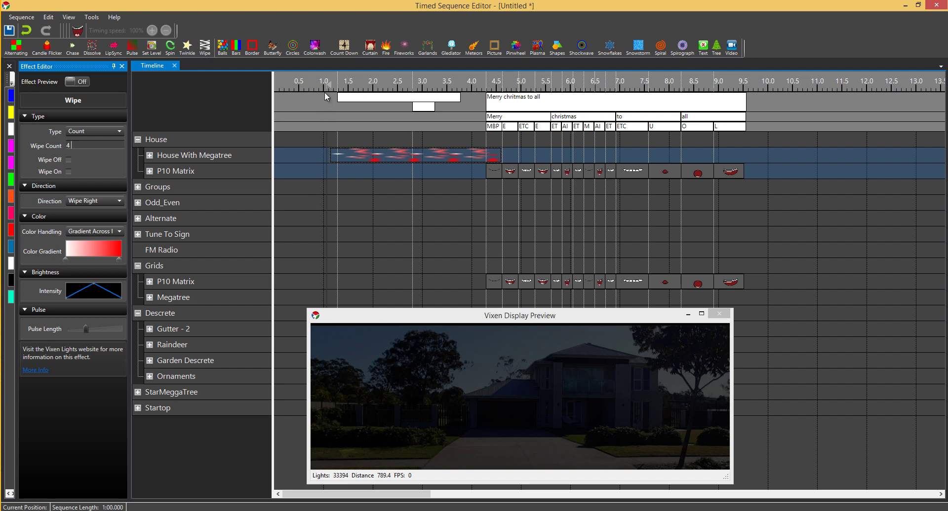
click(326, 89)
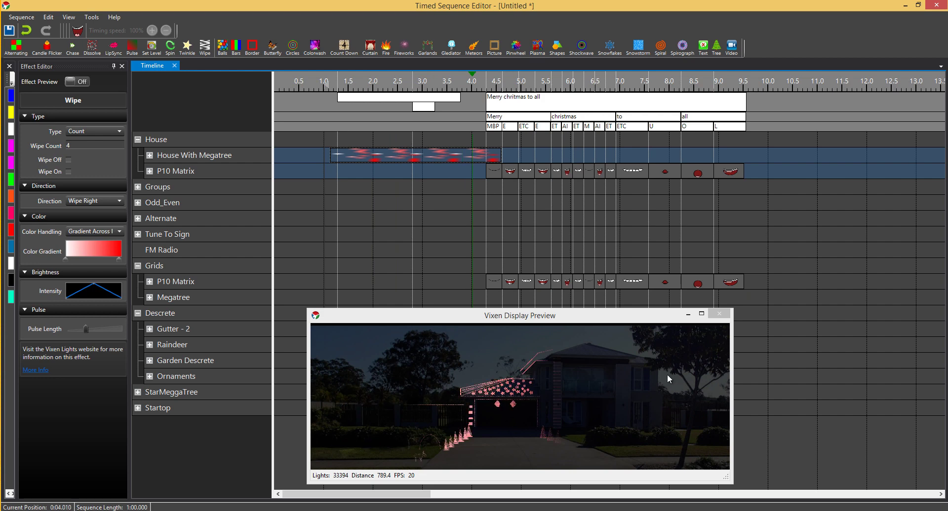
key(space)
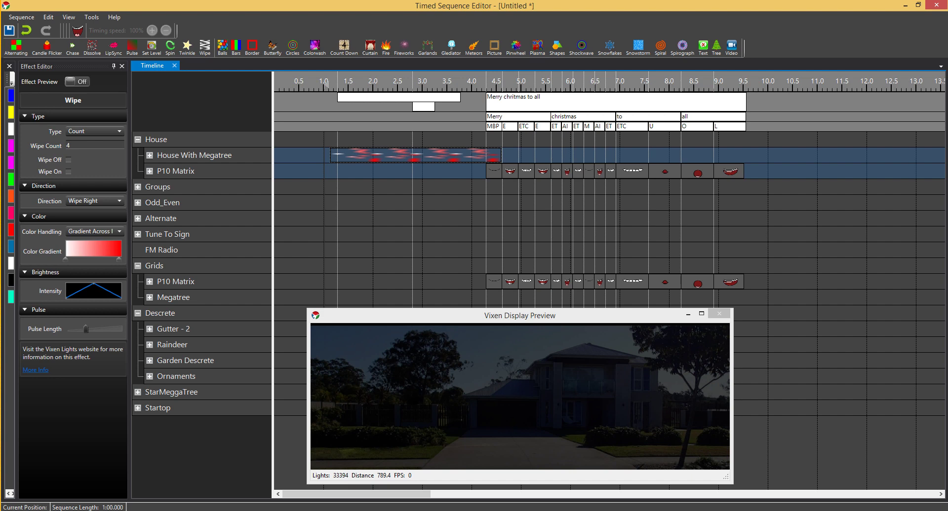
click(430, 155)
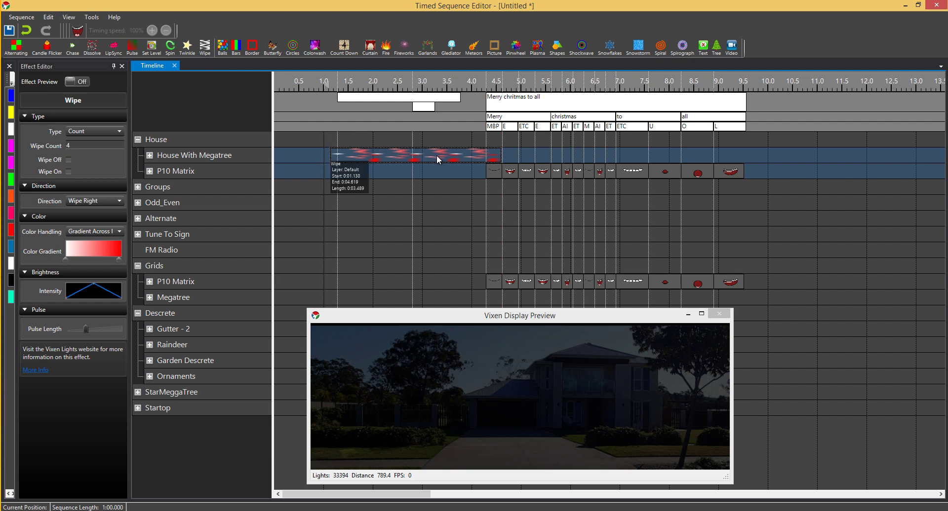